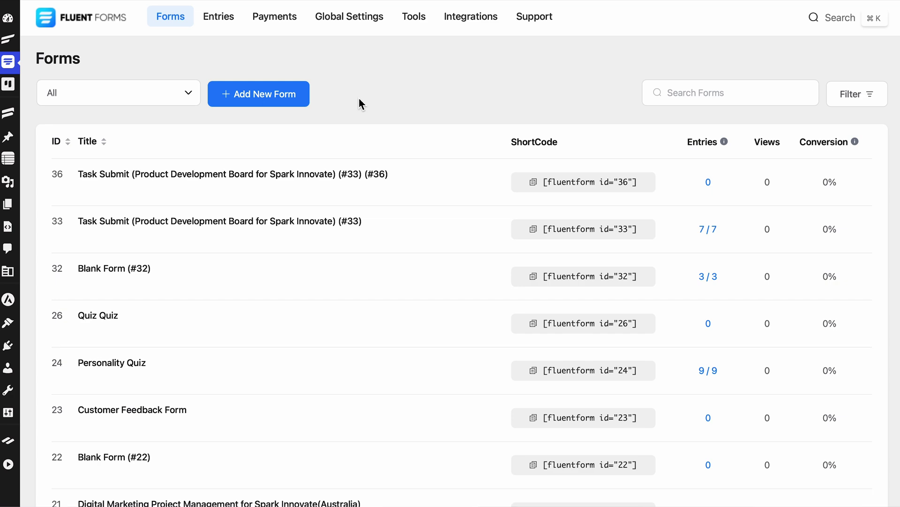
Step: Start a new form from the contact template and drag a reCAPTCHA field above Submit Form
click(277, 113)
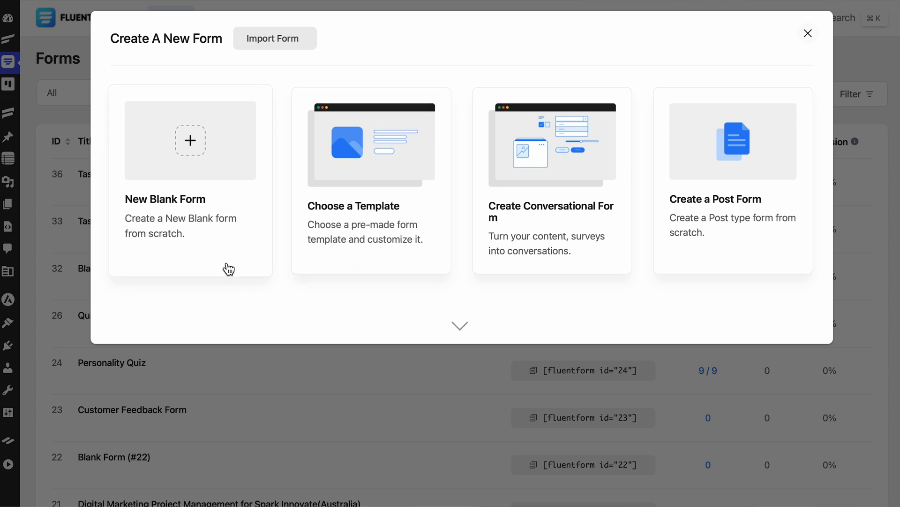
click(346, 275)
click(455, 288)
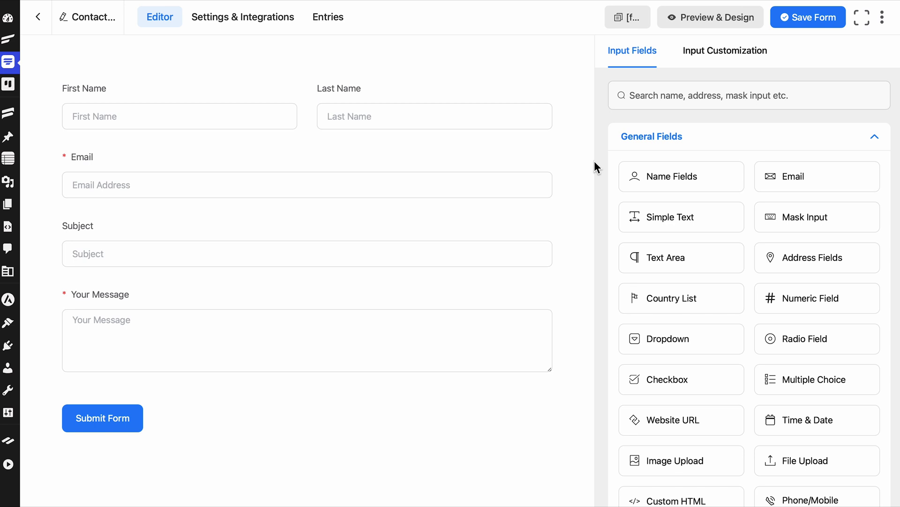
click(672, 98)
text(rec)
drag(658, 135, 426, 425)
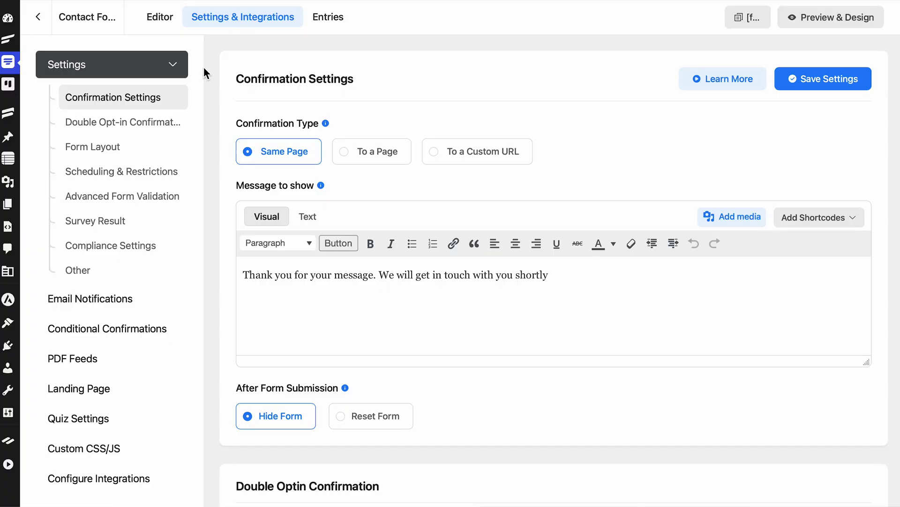
Step: Enable a 1000-entry maximum and select the default limit message for replacement
click(129, 171)
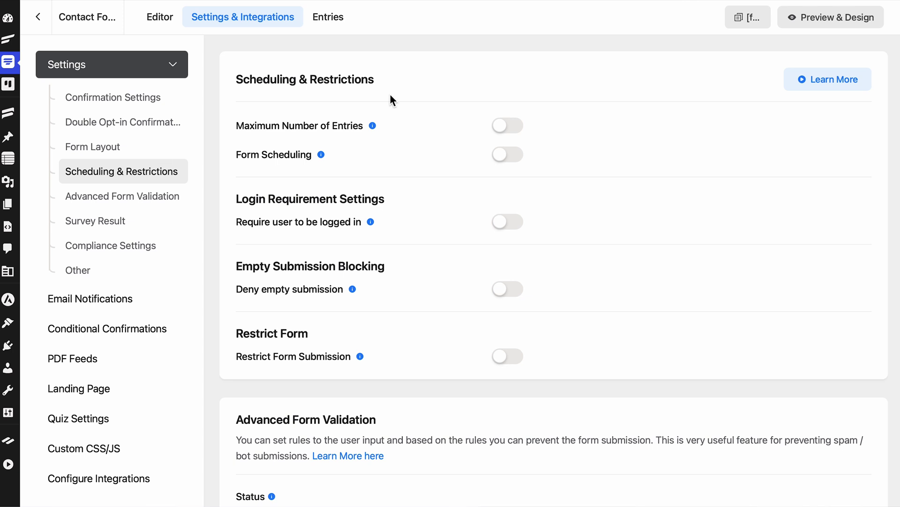
click(520, 130)
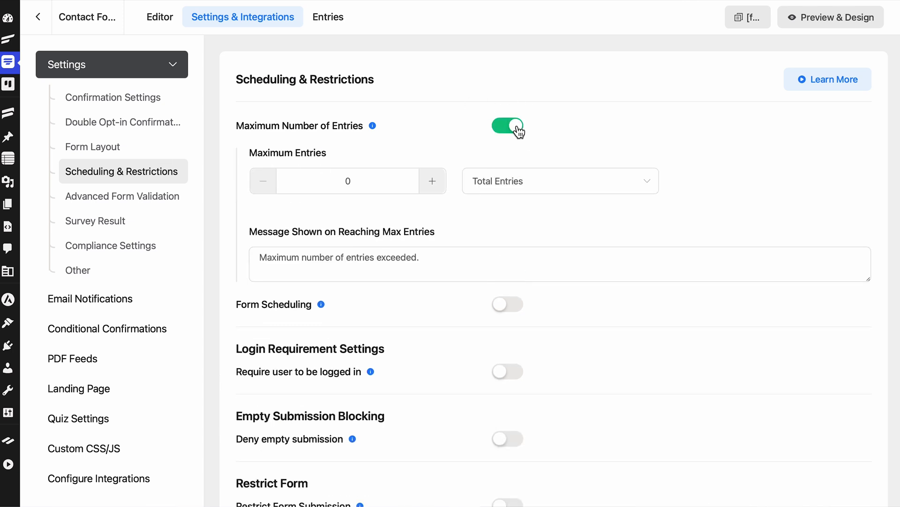
click(378, 180)
text(1000)
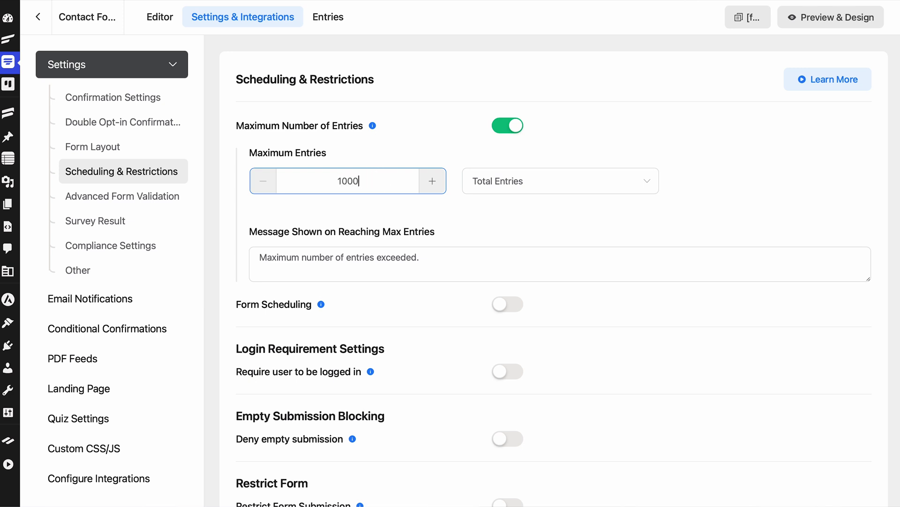
click(374, 259)
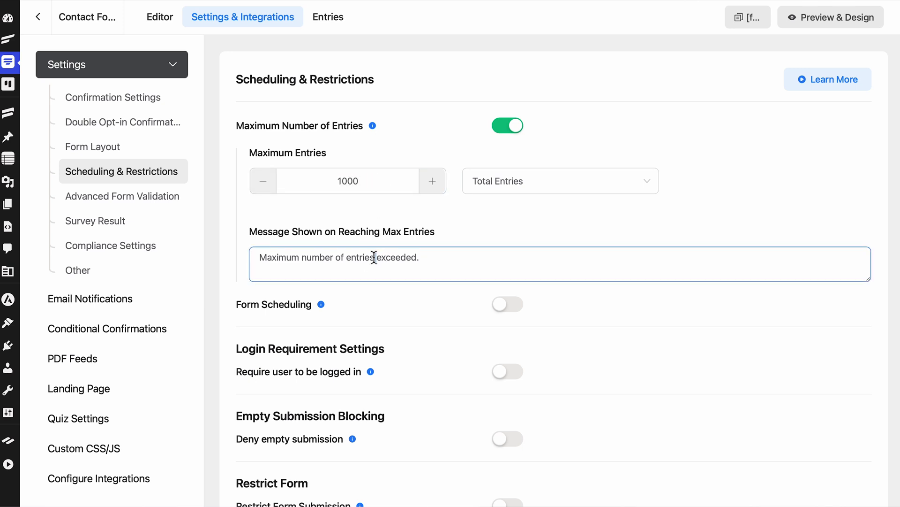
triple_click(373, 257)
text(Too many entries added.)
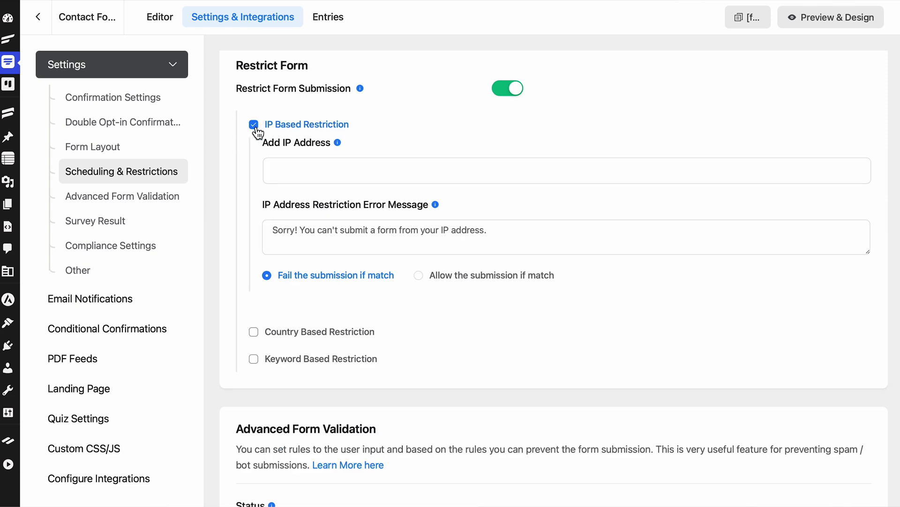
Step: Paste the copied list of blocked IP addresses into Add IP Address
click(306, 172)
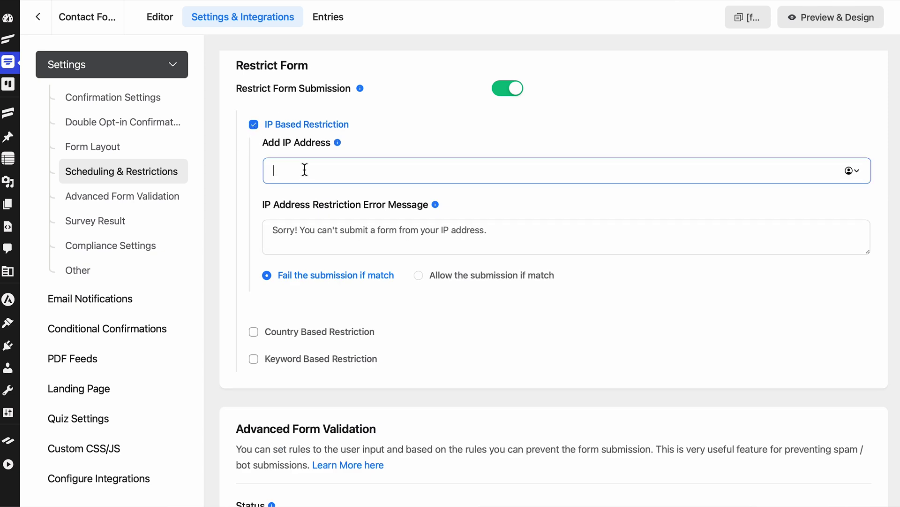
key(ctrl+v)
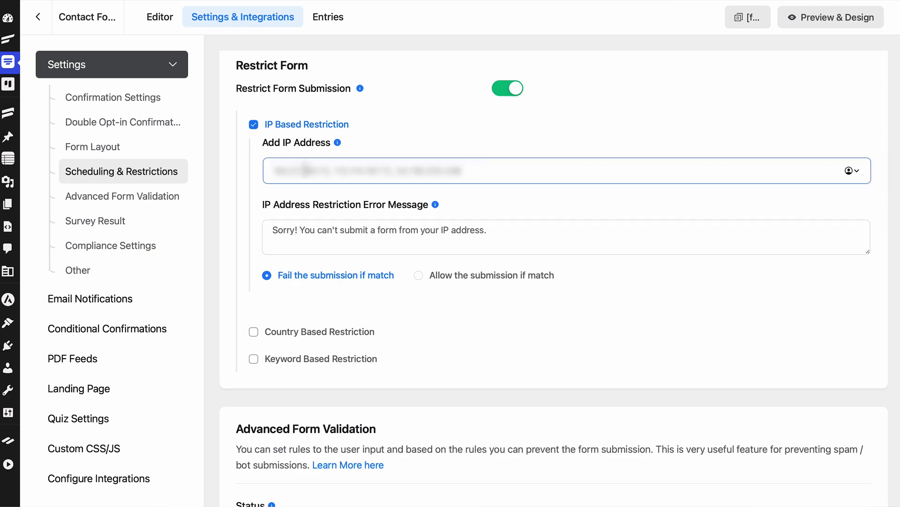
click(597, 130)
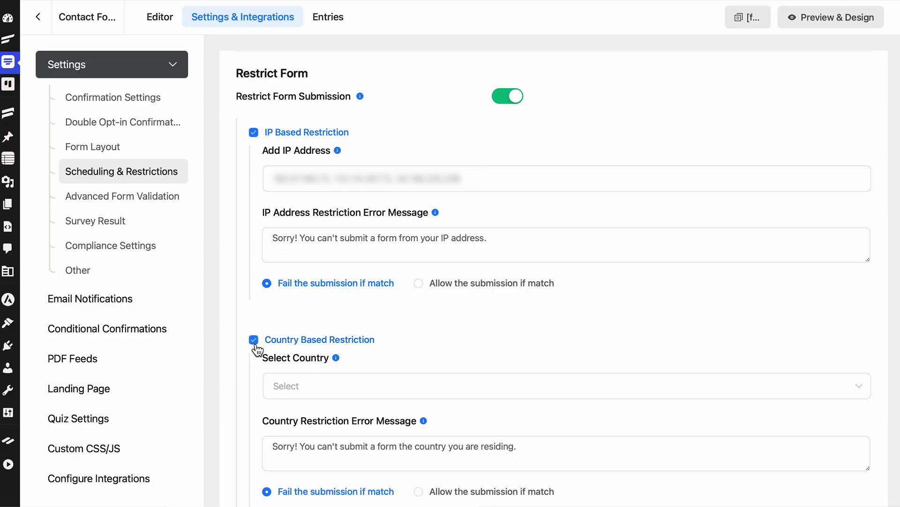
scroll(254, 344, down, 2)
Step: Block Austria, Finland and Malta and replace the country restriction message
click(358, 255)
text(aus)
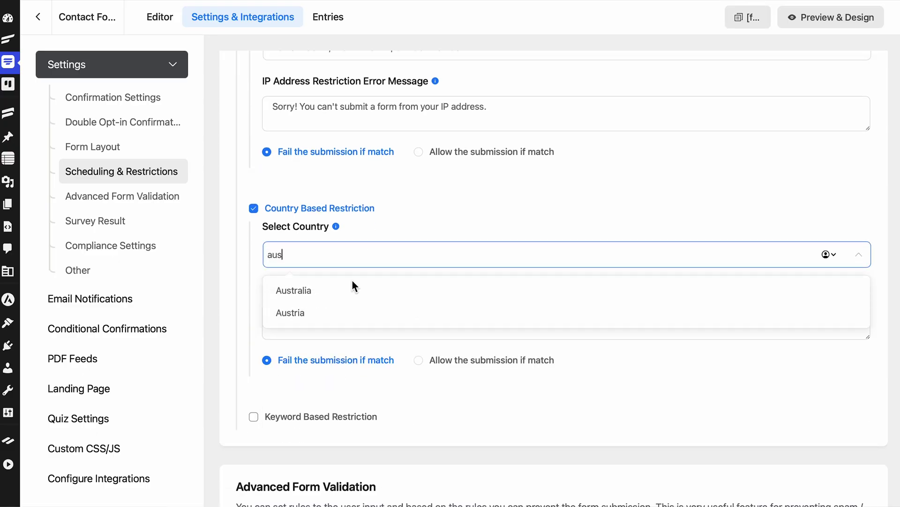
click(334, 316)
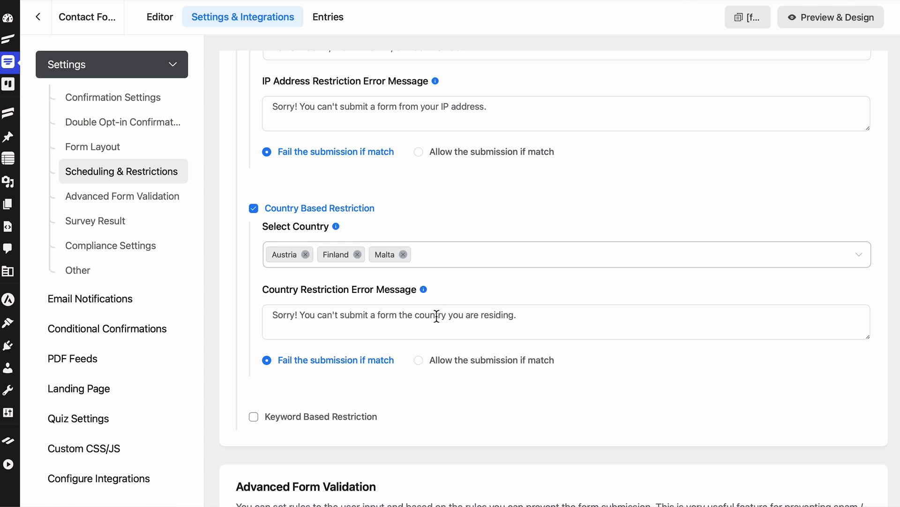
click(436, 316)
key(ctrl+a)
text(Sorry! This form cannot be submitted from your country.)
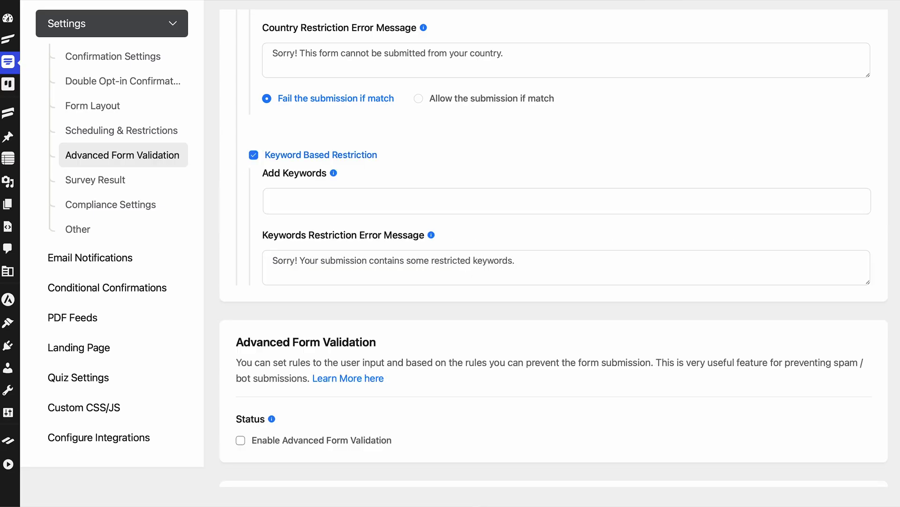
Step: Restrict keywords Free, Hate and Normal with an 'Apologies!' restricted-keywords message
click(295, 198)
text(Free, Hate, Normal)
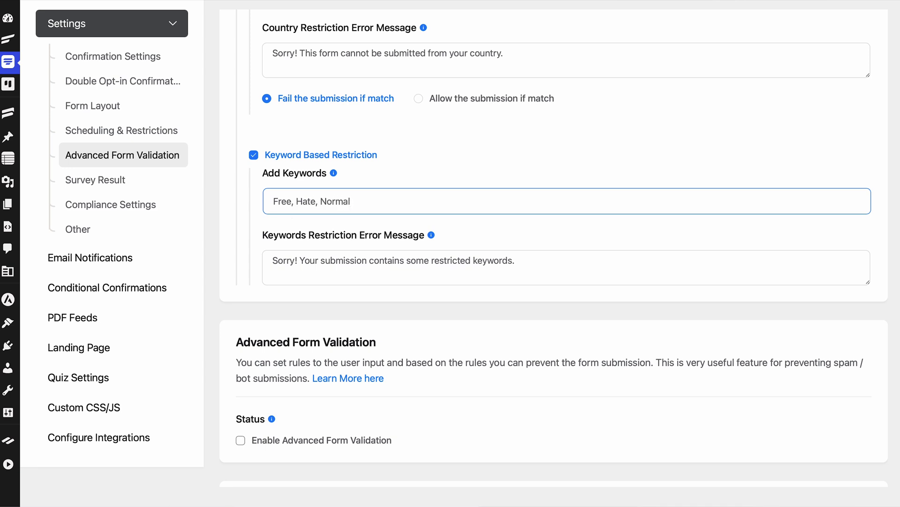
click(298, 255)
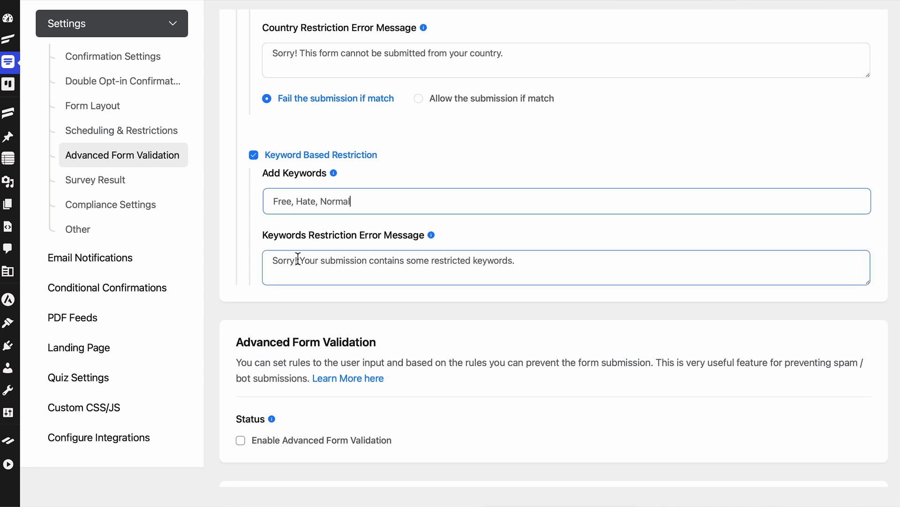
key(ctrl+a)
text(Apologies! Your submission includes restricted keywords.)
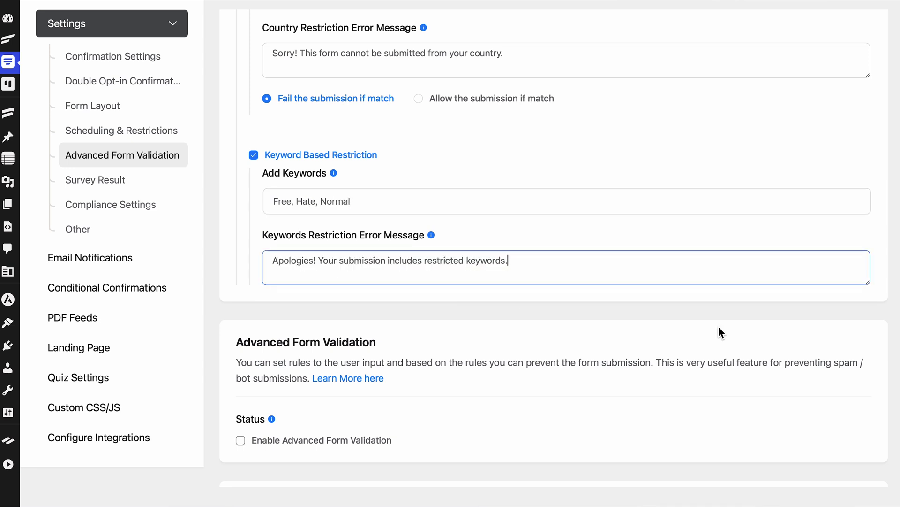
click(872, 321)
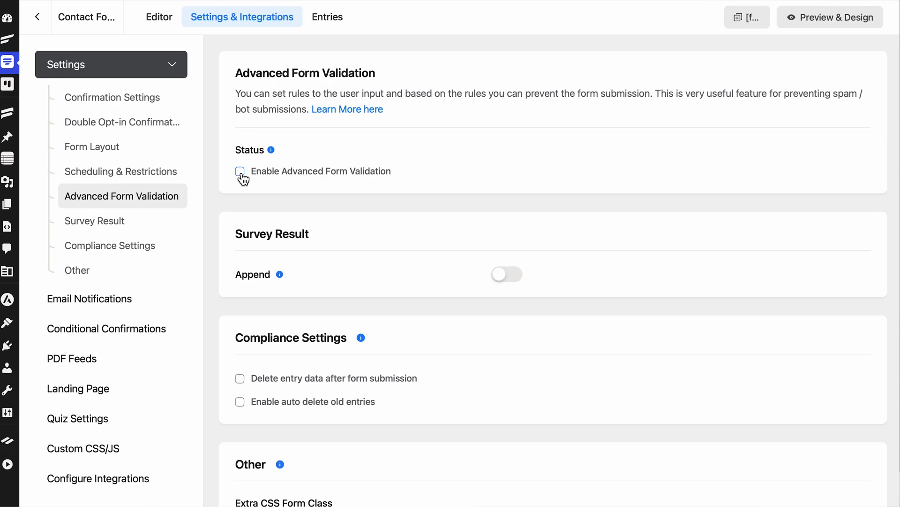
Step: Enable Advanced Form Validation and save the form settings
click(240, 173)
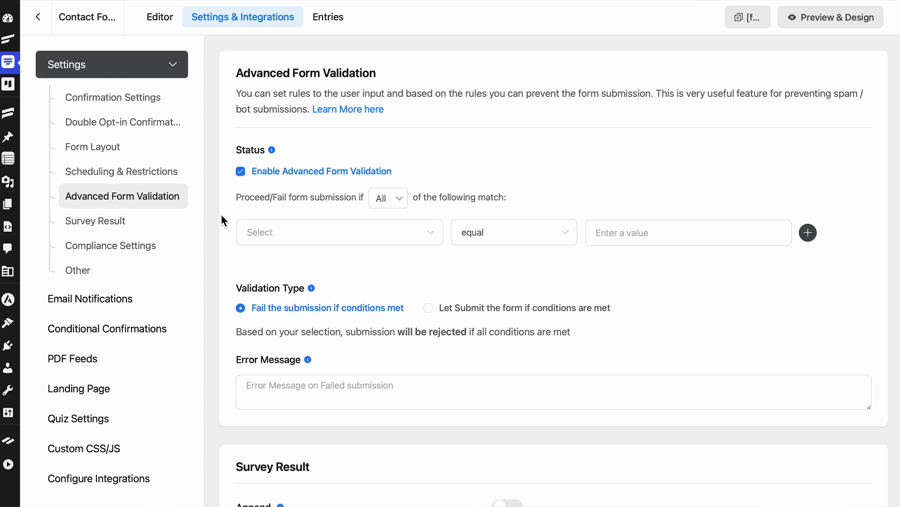
scroll(219, 213, up, 15)
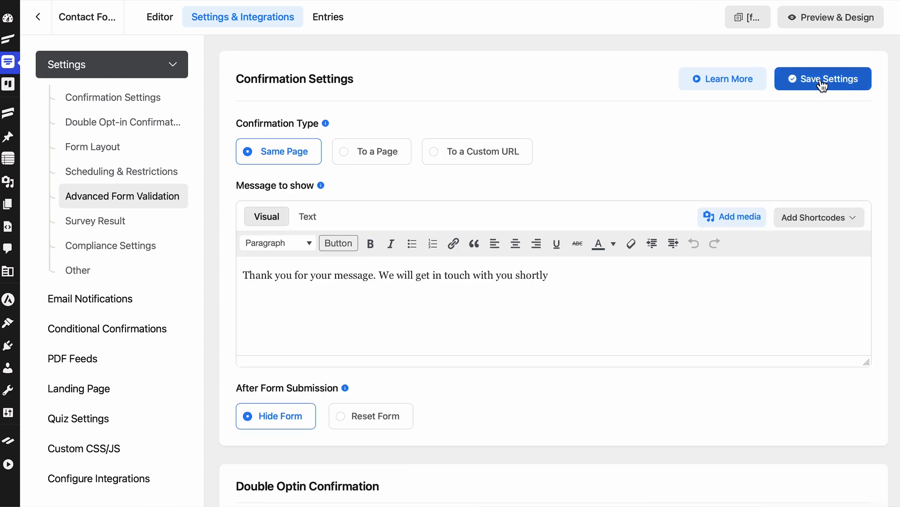
click(819, 83)
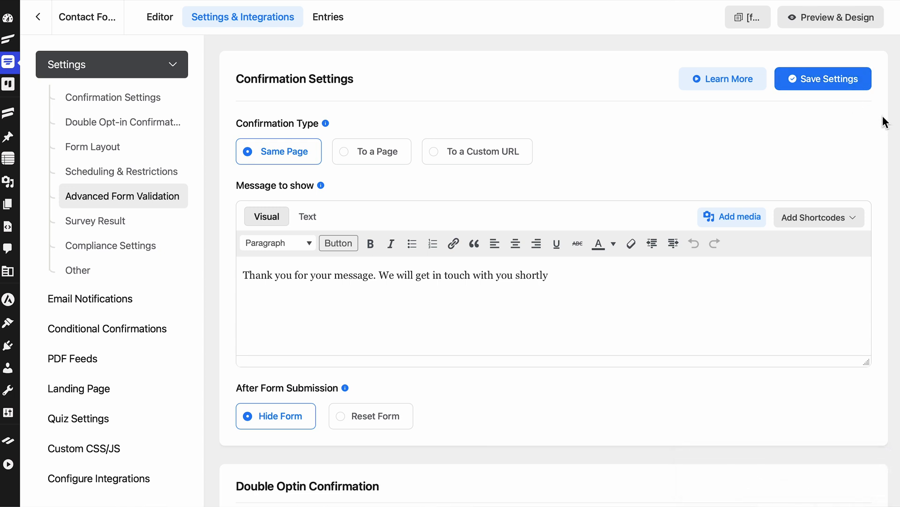
Step: Open Preview & Design to view the contact form with reCAPTCHA above Submit Form
click(839, 15)
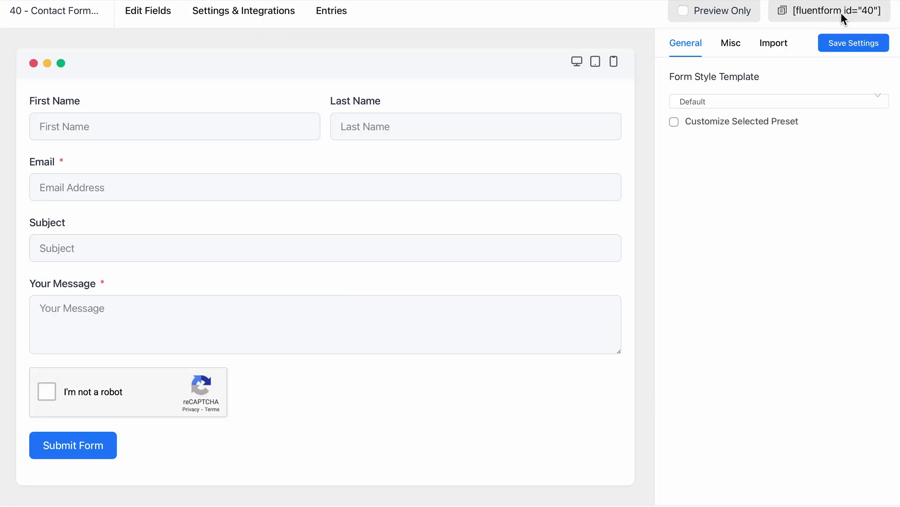